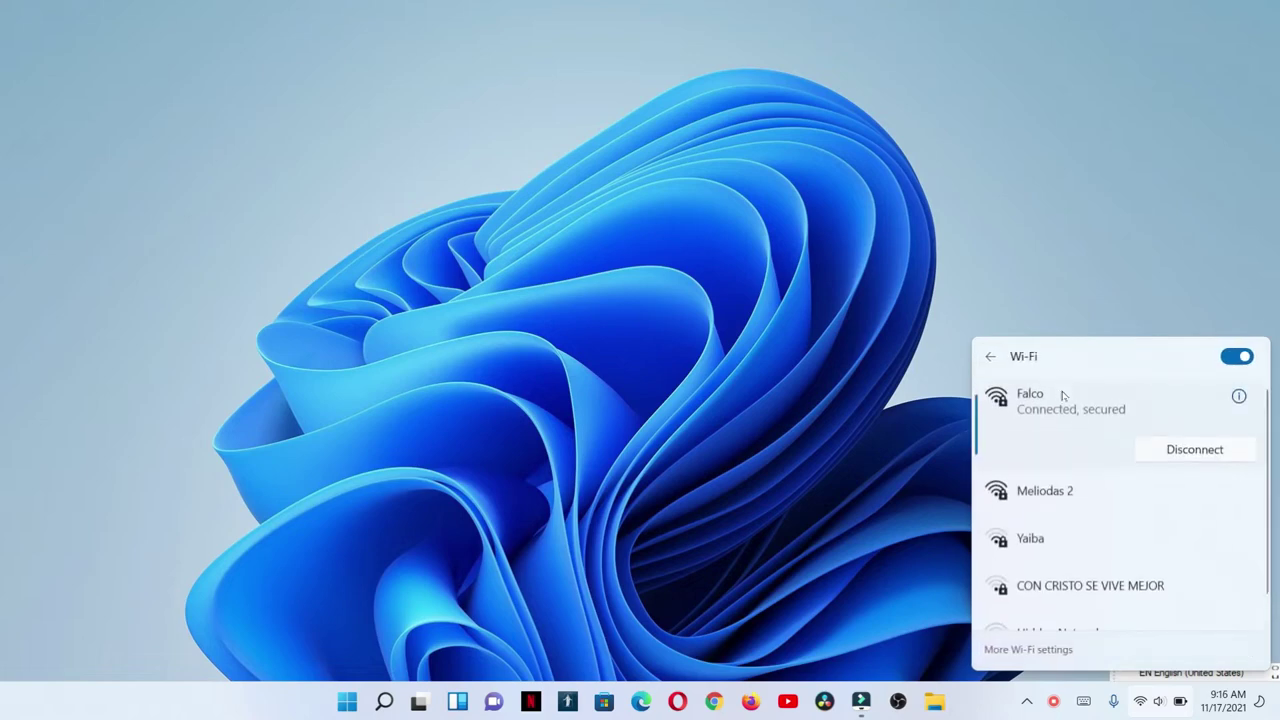
Try connecting to Hidden Network from the Wi-Fi list up to the SSID prompt, then dismiss the flyout.
scroll(1117, 517, down, 1)
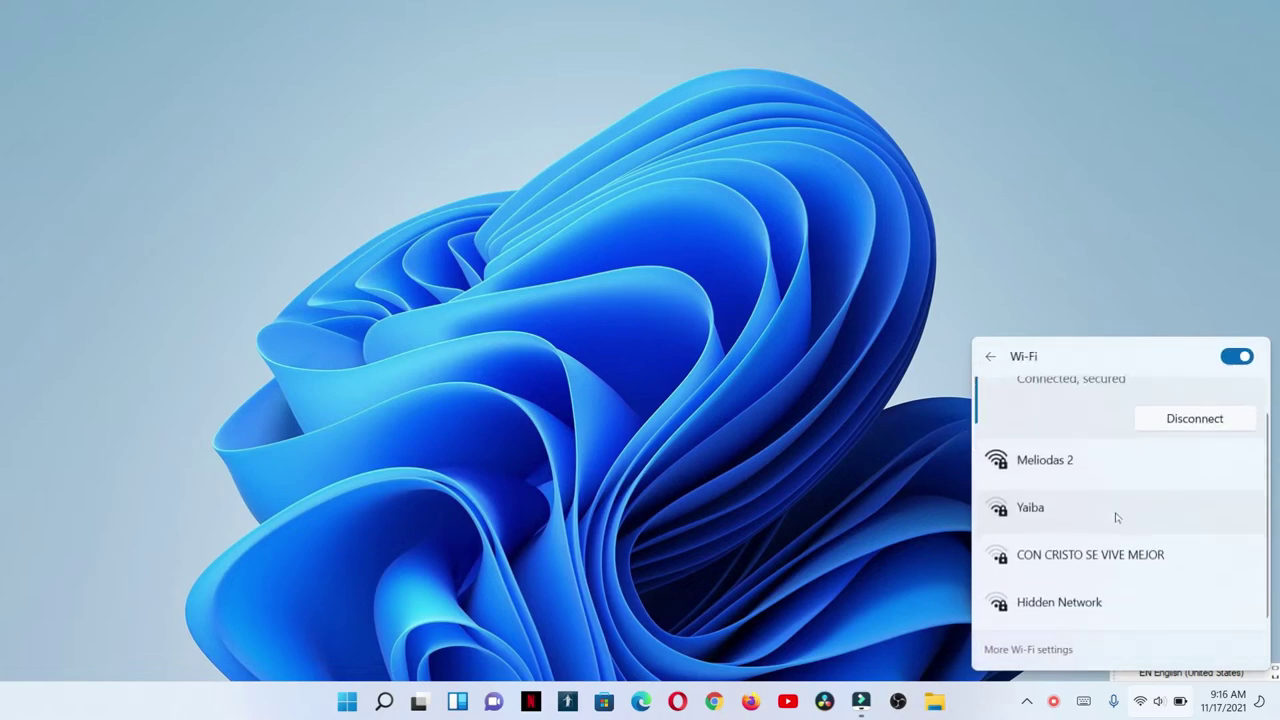
click(1108, 603)
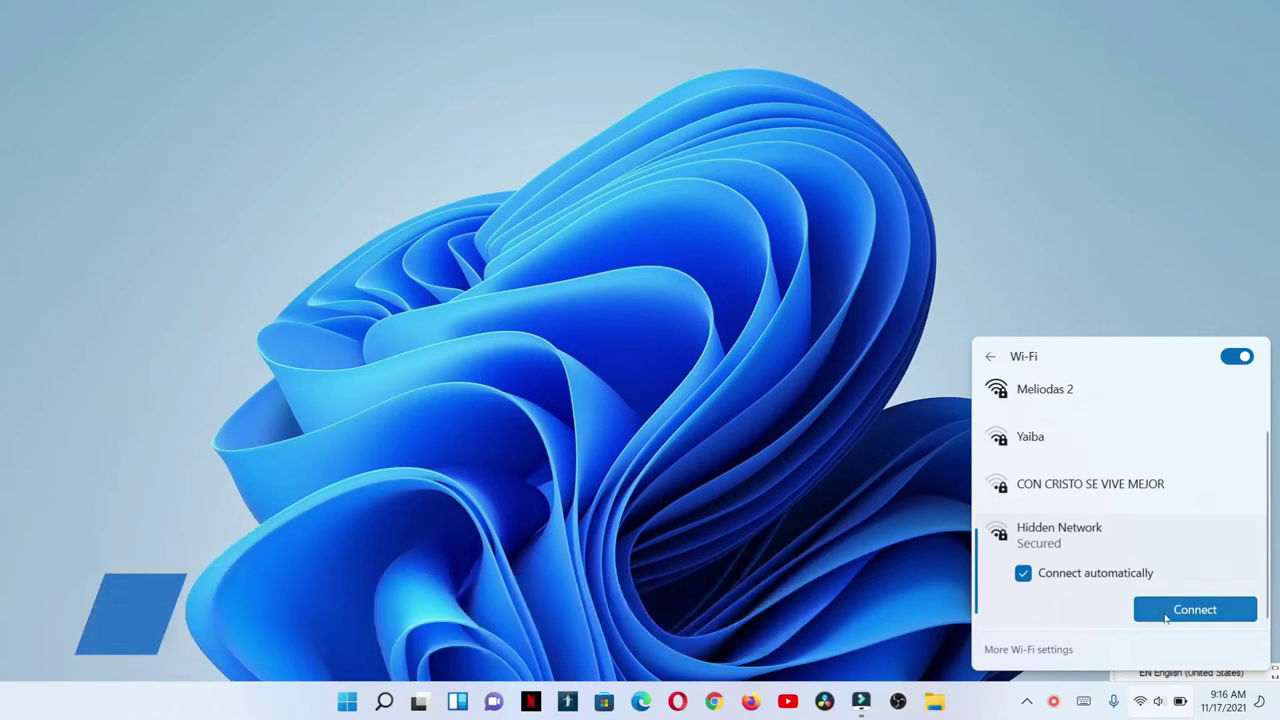
click(1164, 614)
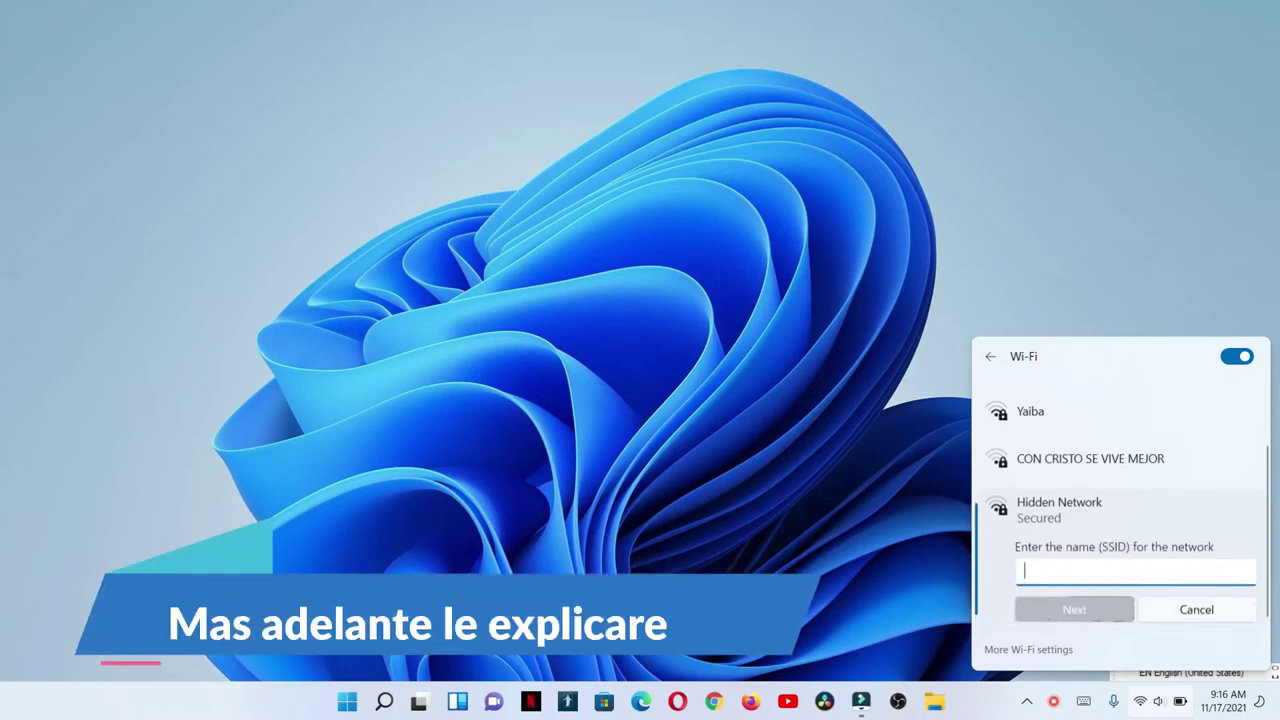
click(898, 518)
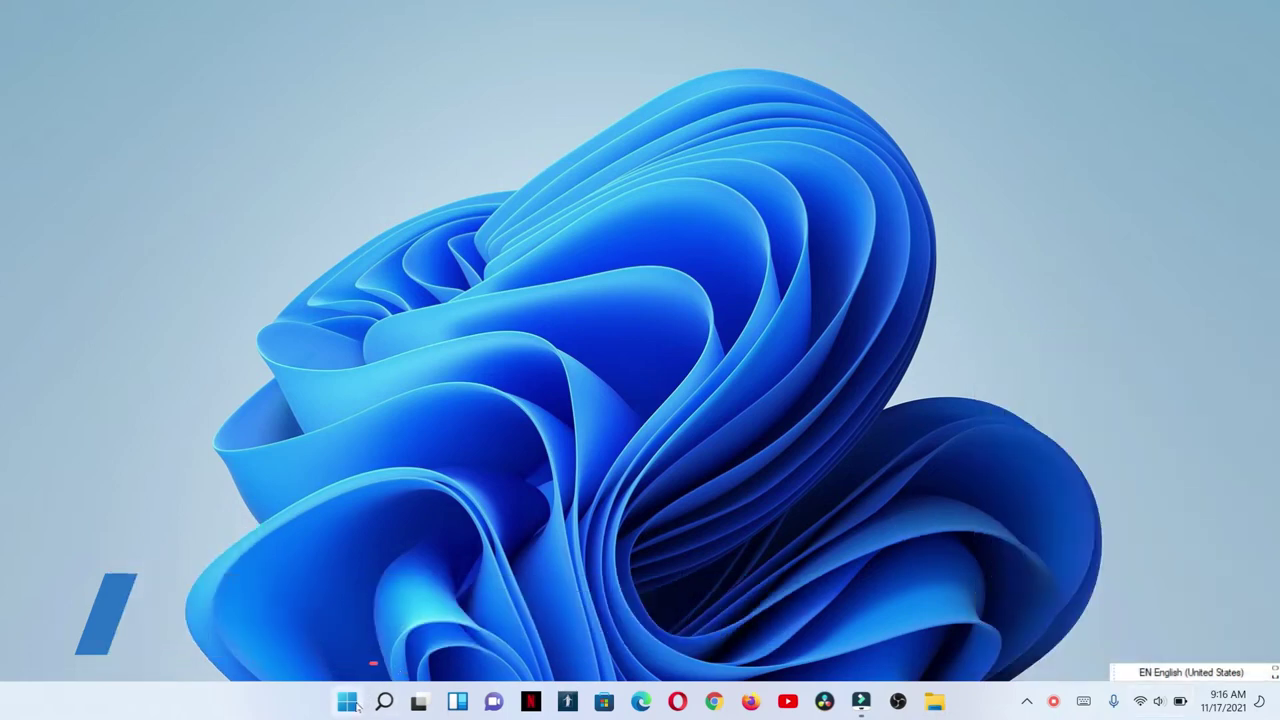
Open Settings at Network & internet › Wi-Fi › Manage known networks.
click(347, 701)
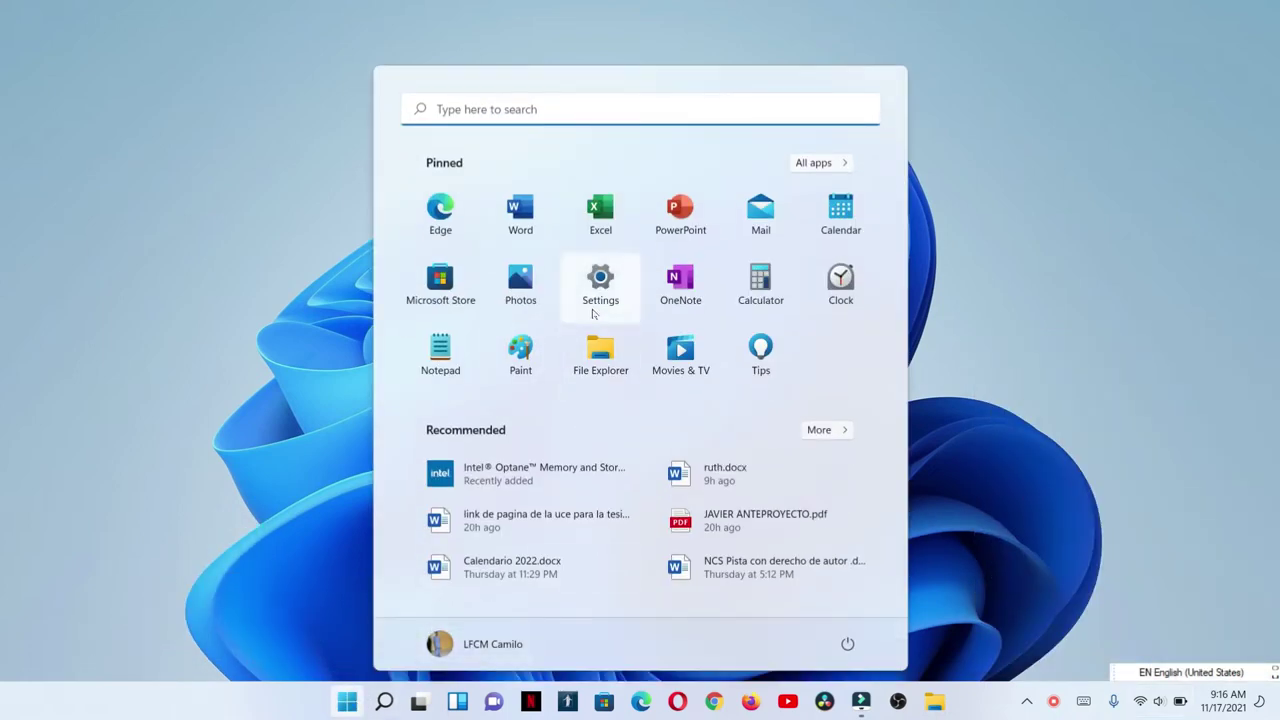
click(592, 313)
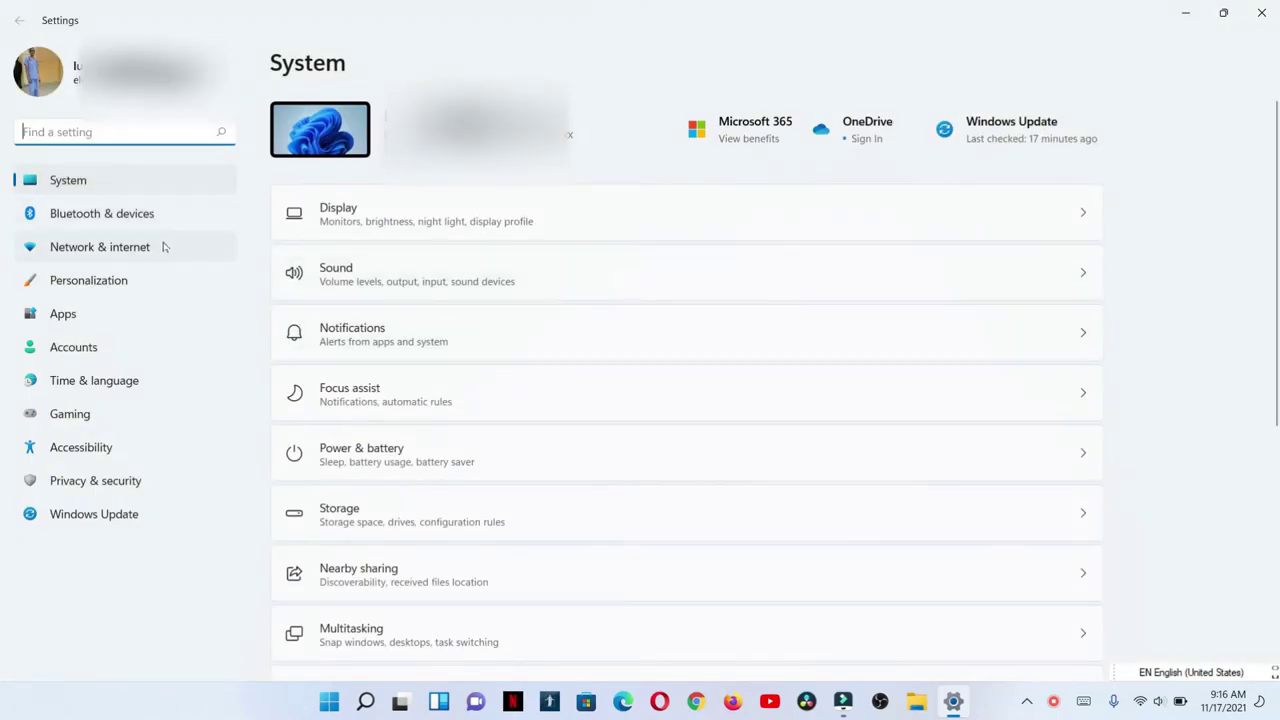
click(141, 244)
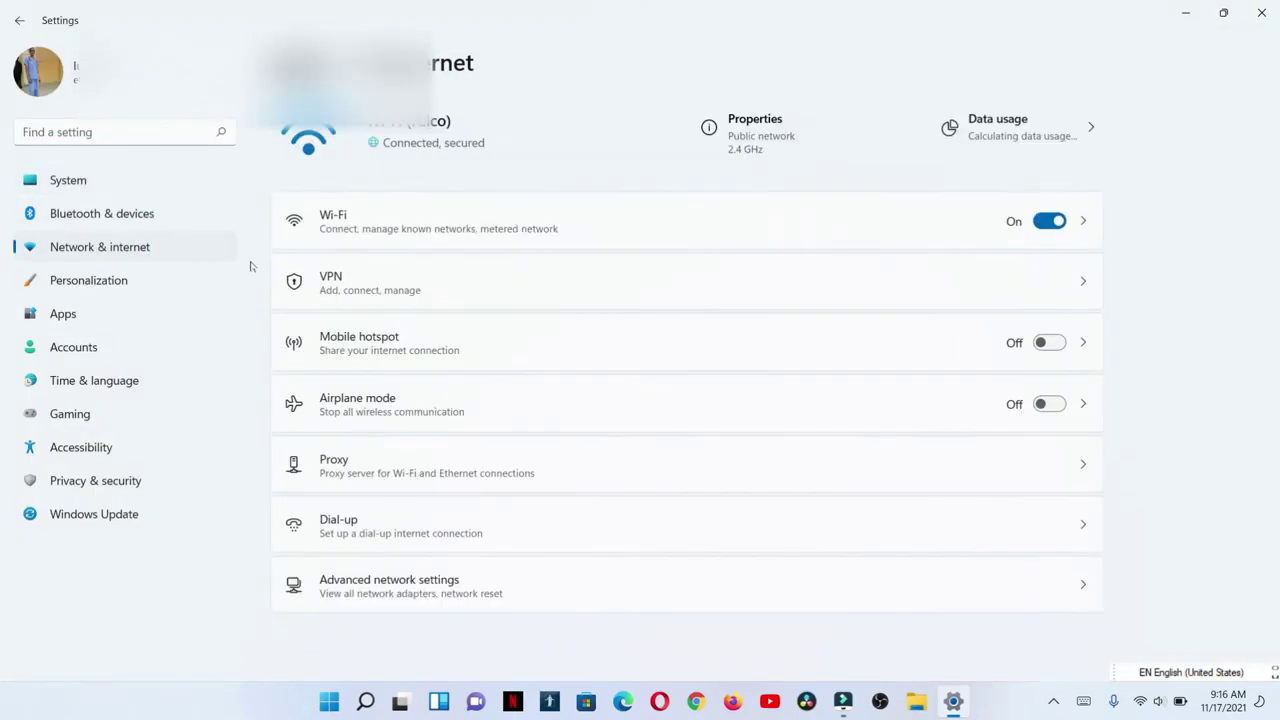
click(498, 229)
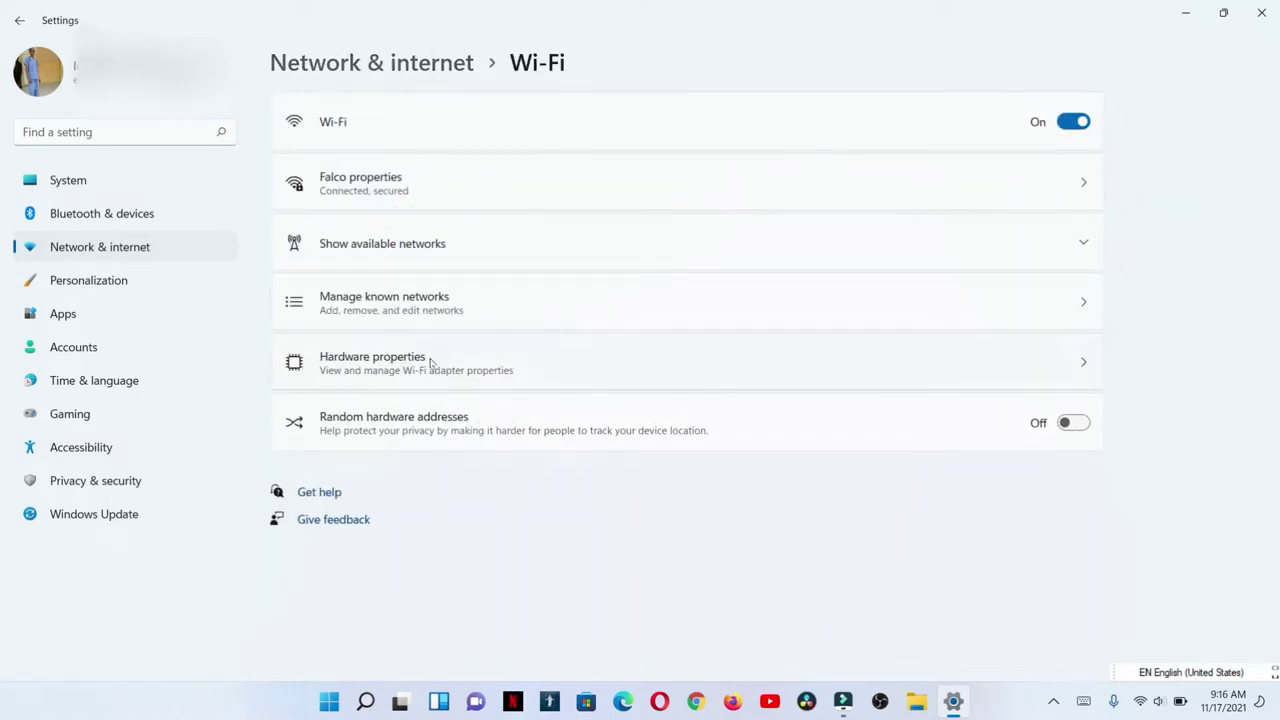
click(453, 306)
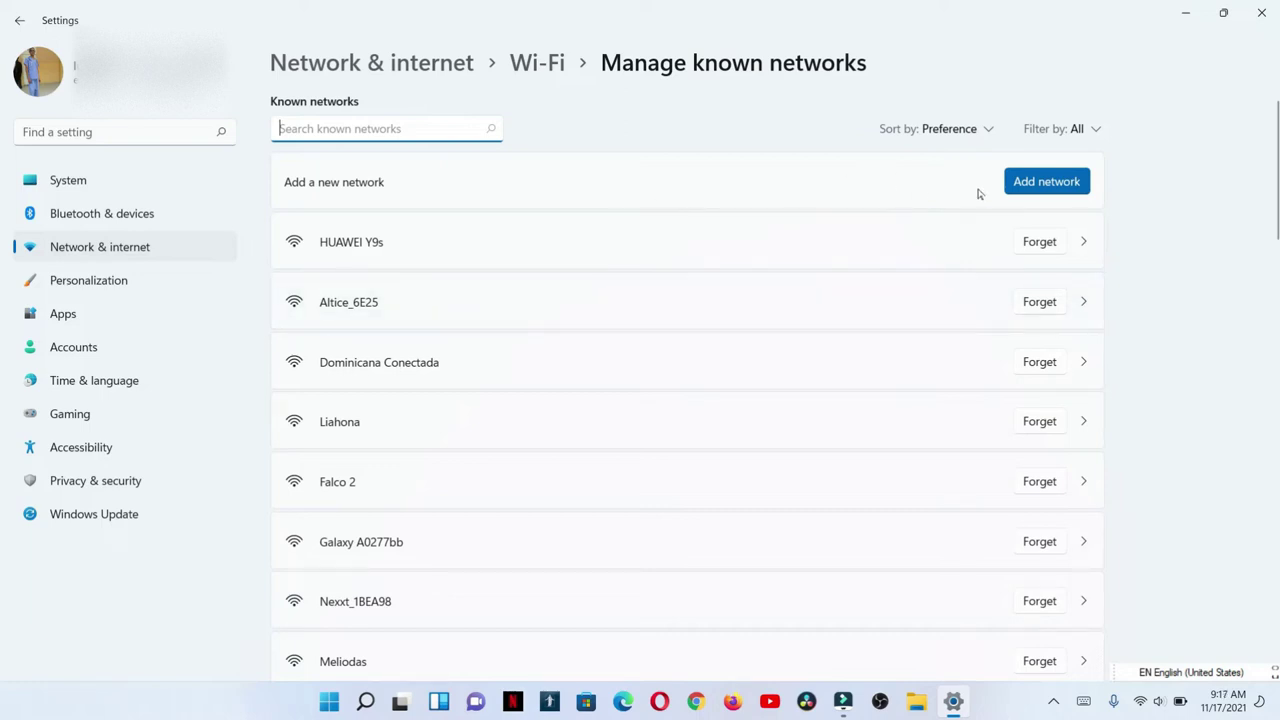
In Add a new network, enter the name ALCHIMIST and choose WPA2-Personal AES instead of WPA2-Enterprise AES.
click(1050, 183)
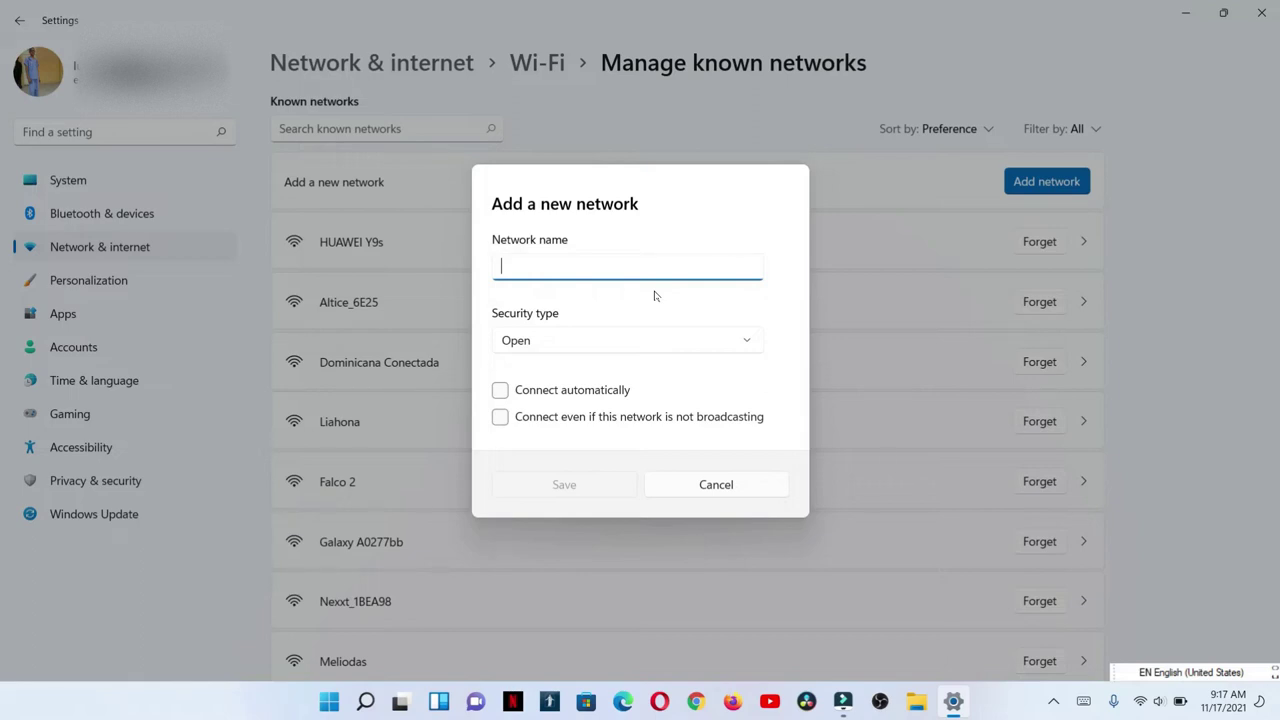
text(a)
key(BackSpace)
text(ALCHIMIST)
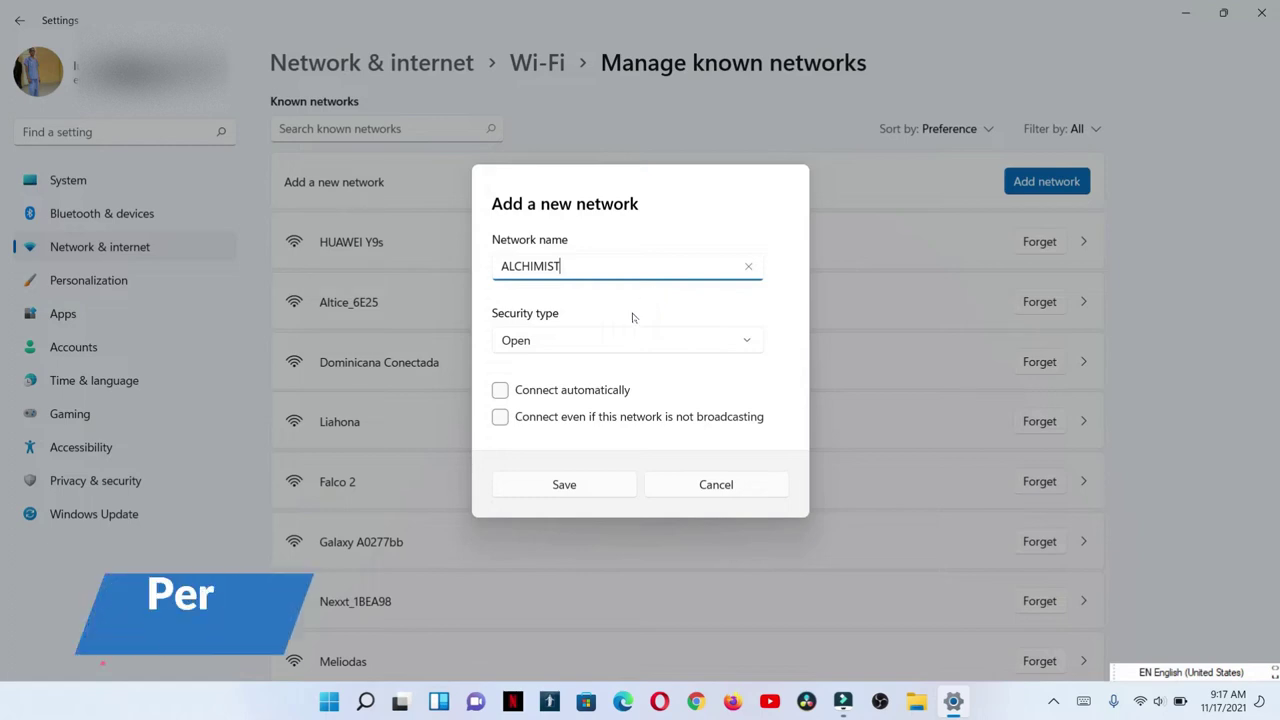
click(617, 341)
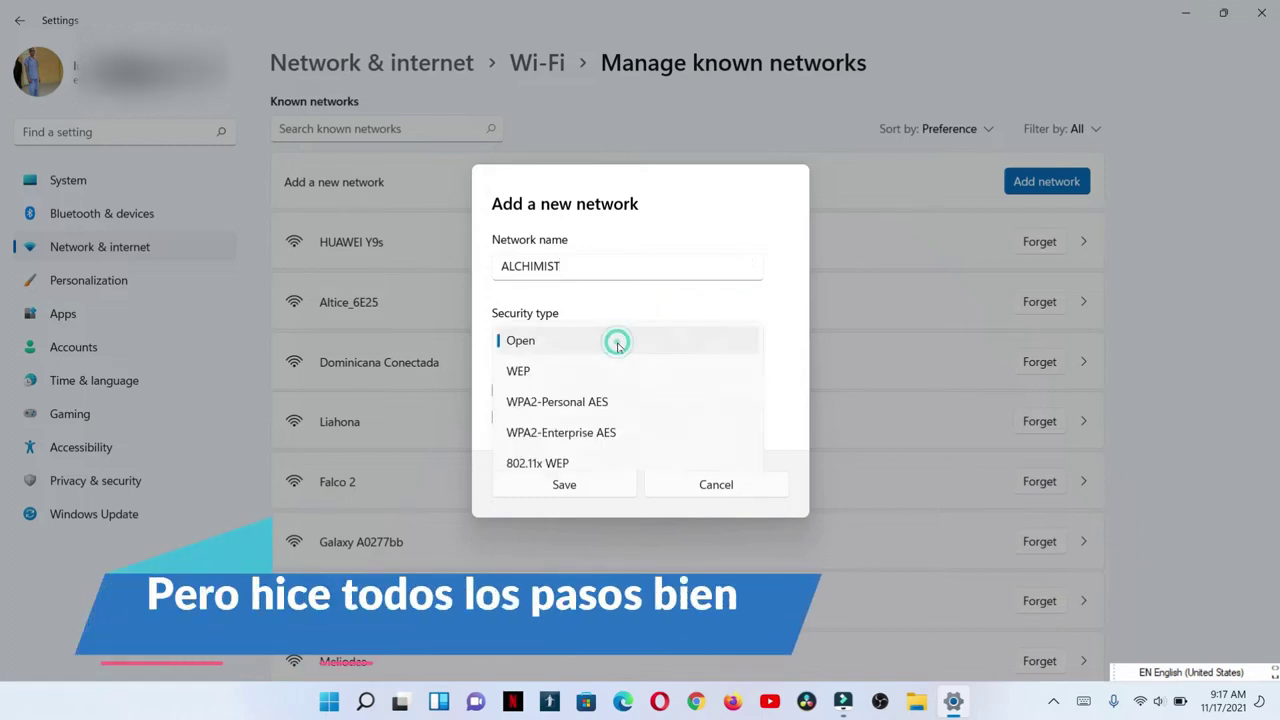
click(630, 430)
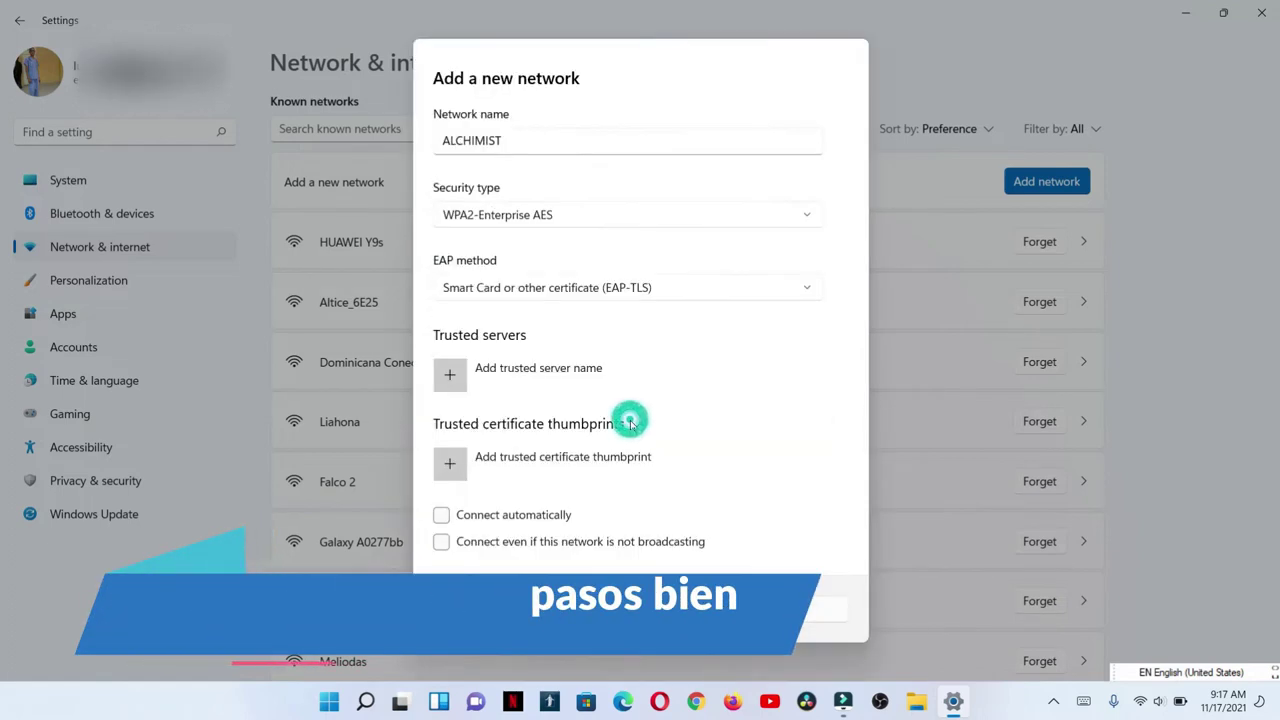
click(657, 217)
click(559, 181)
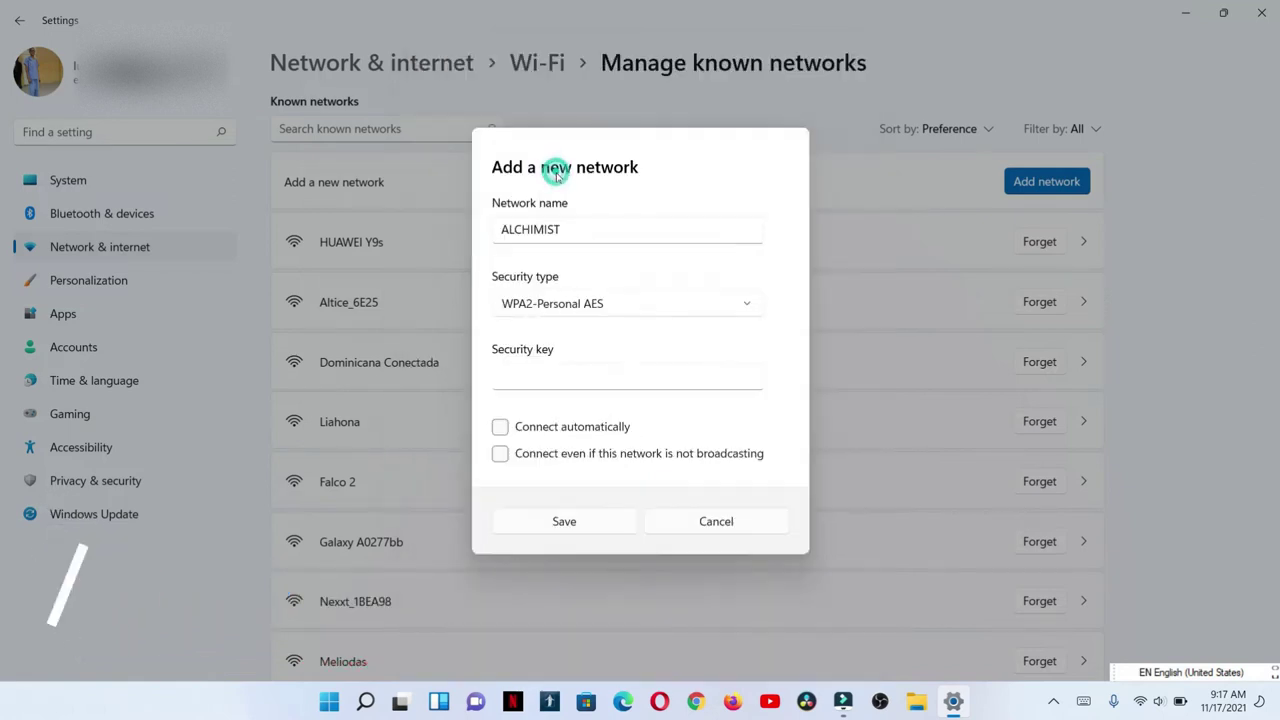
Type the network password into the Security key field, retyping it, and save ALCHIMIST.
click(639, 383)
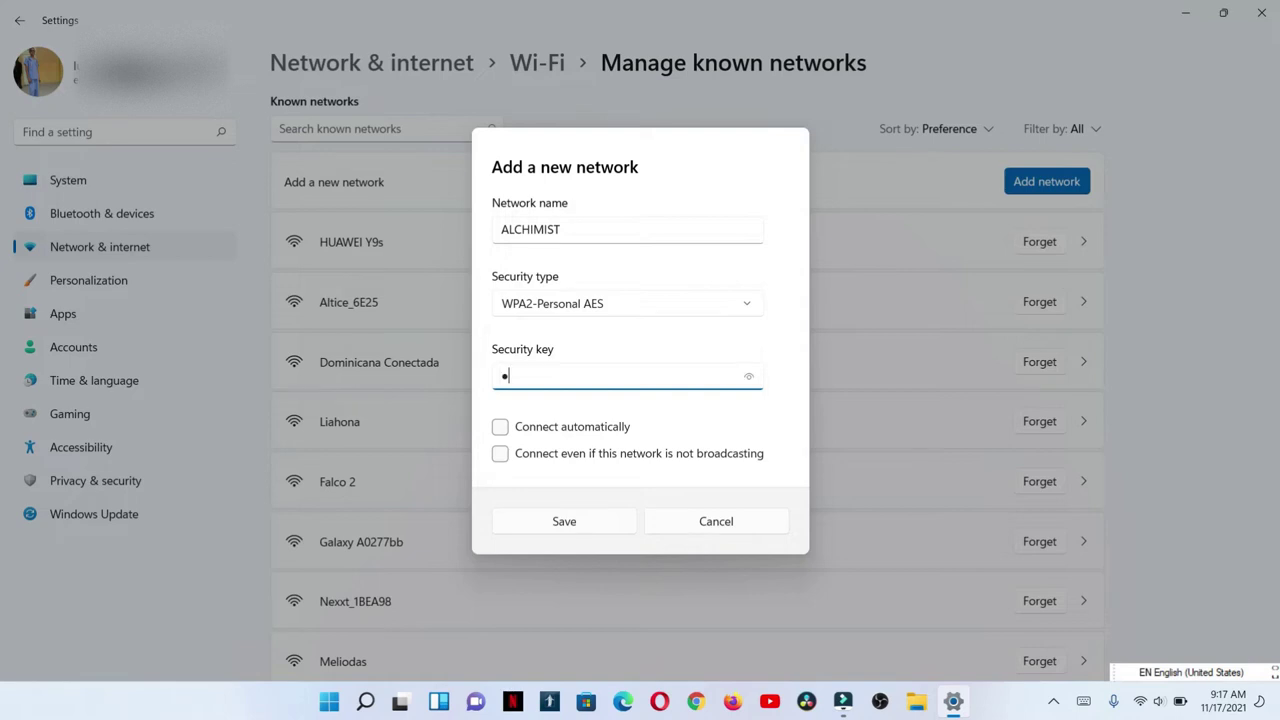
text(••••••)
key(BackSpace)
key(BackSpace)
key(BackSpace)
key(BackSpace)
key(BackSpace)
text(•)
key(BackSpace)
key(BackSpace)
key(BackSpace)
key(BackSpace)
key(BackSpace)
key(BackSpace)
key(BackSpace)
key(BackSpace)
key(BackSpace)
key(BackSpace)
key(BackSpace)
key(BackSpace)
key(BackSpace)
key(BackSpace)
key(BackSpace)
key(BackSpace)
key(BackSpace)
key(BackSpace)
key(BackSpace)
key(BackSpace)
key(BackSpace)
key(BackSpace)
key(BackSpace)
key(BackSpace)
text(••)
click(631, 522)
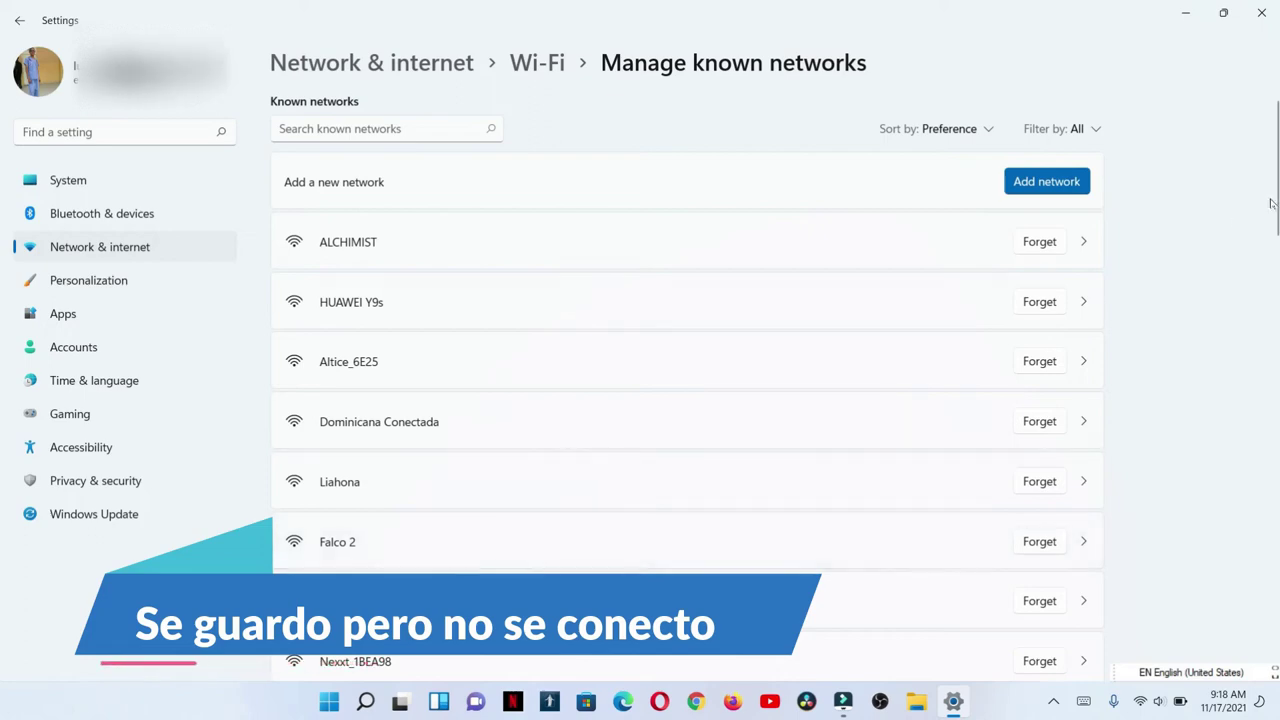
Minimize Settings and disconnect from Falco in the Quick Settings Wi-Fi list.
click(1172, 10)
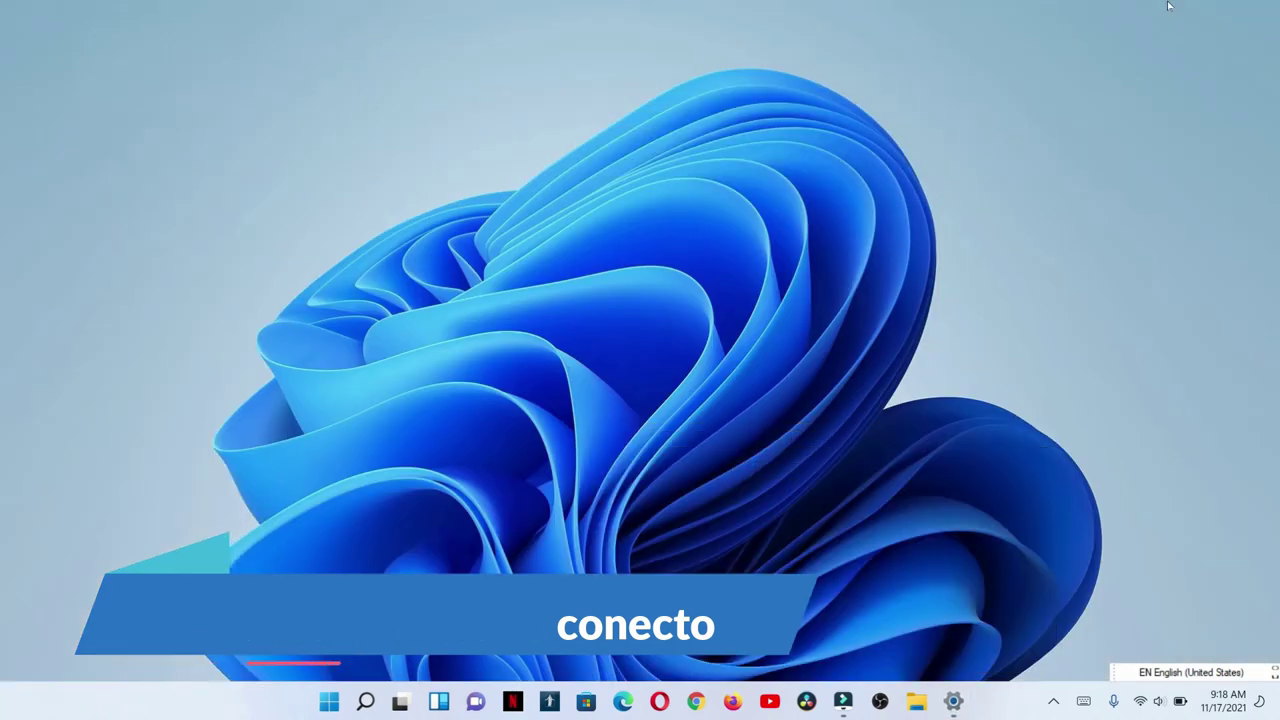
click(1148, 704)
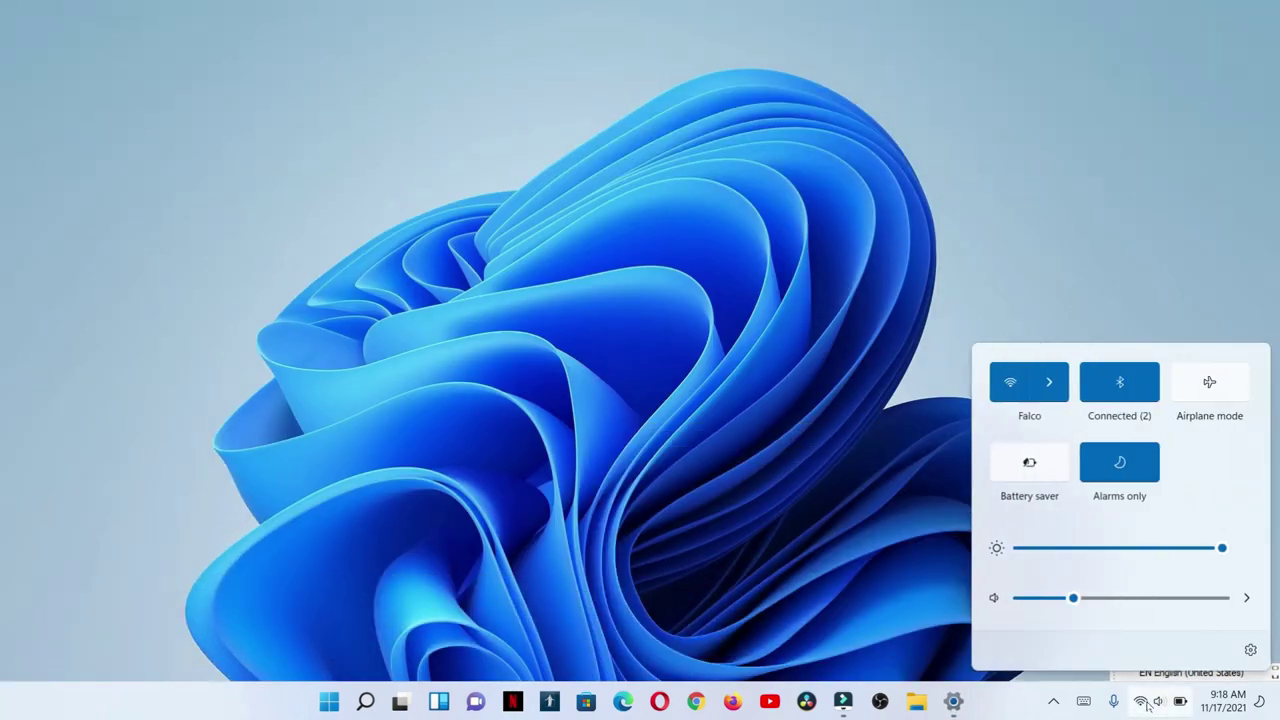
click(1067, 398)
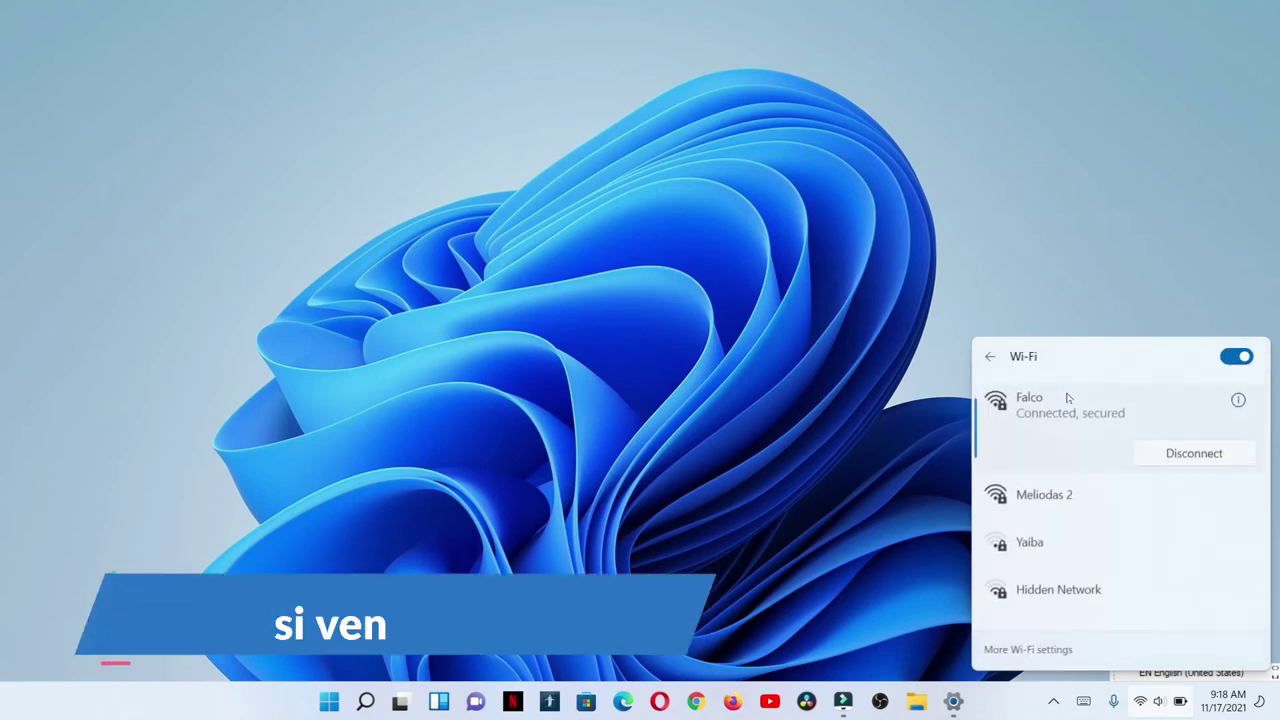
click(1211, 449)
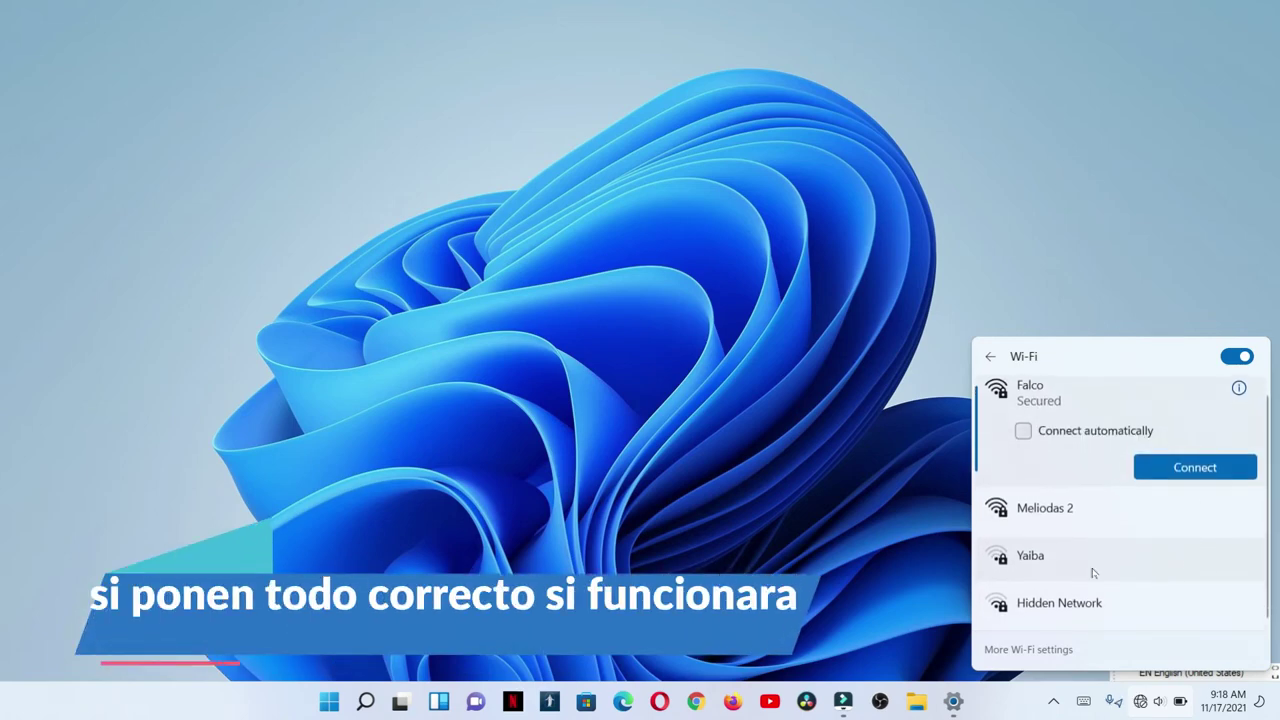
Close and reopen Quick Settings to show the Wi-Fi list with no network connected.
click(940, 567)
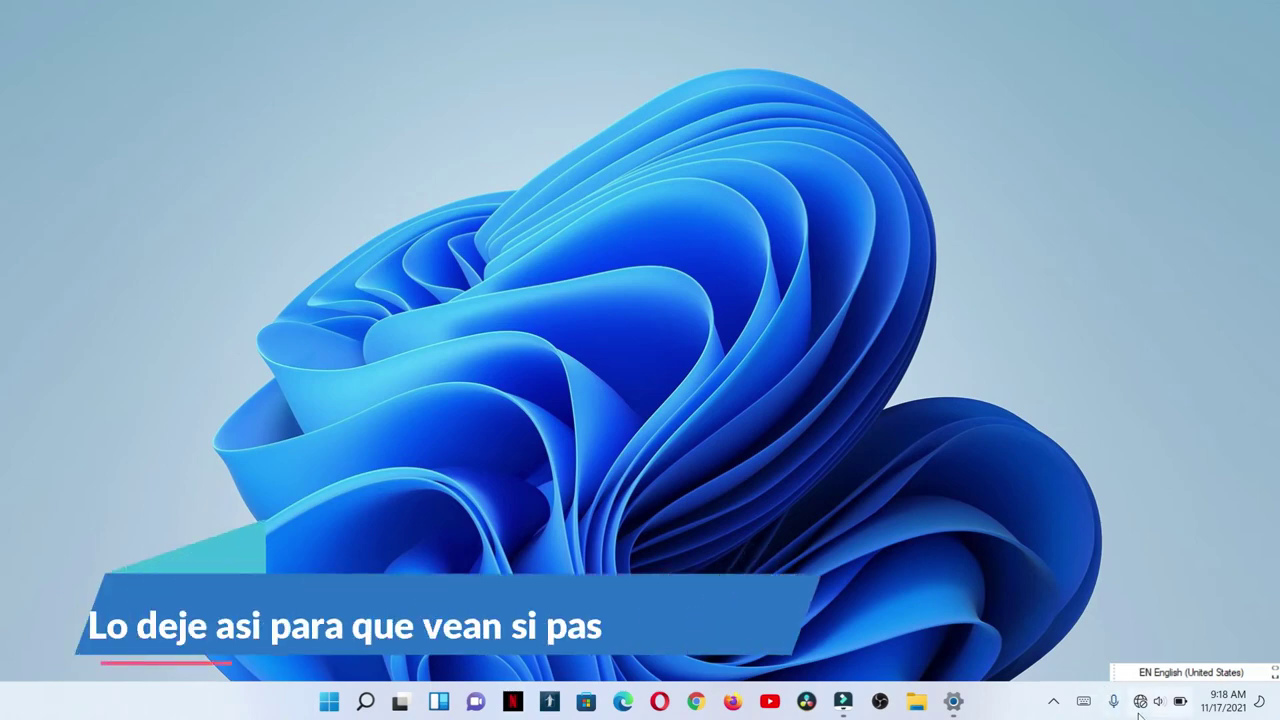
click(1141, 701)
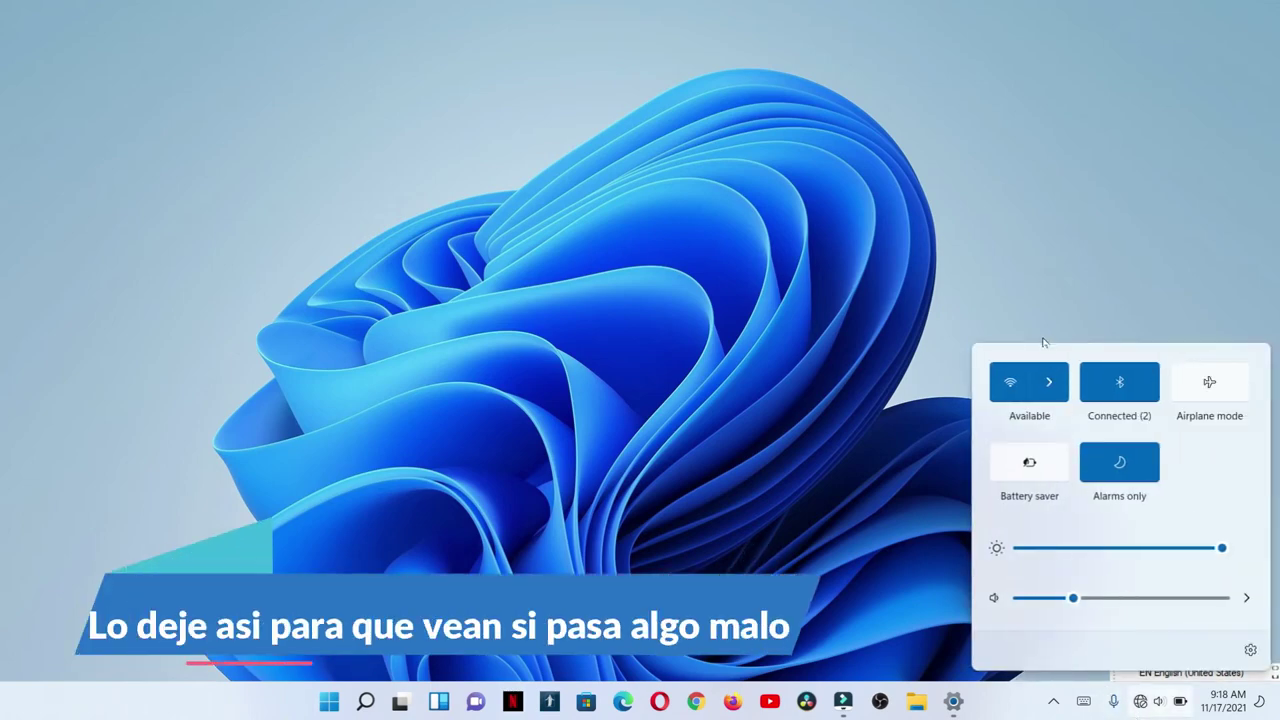
click(1048, 381)
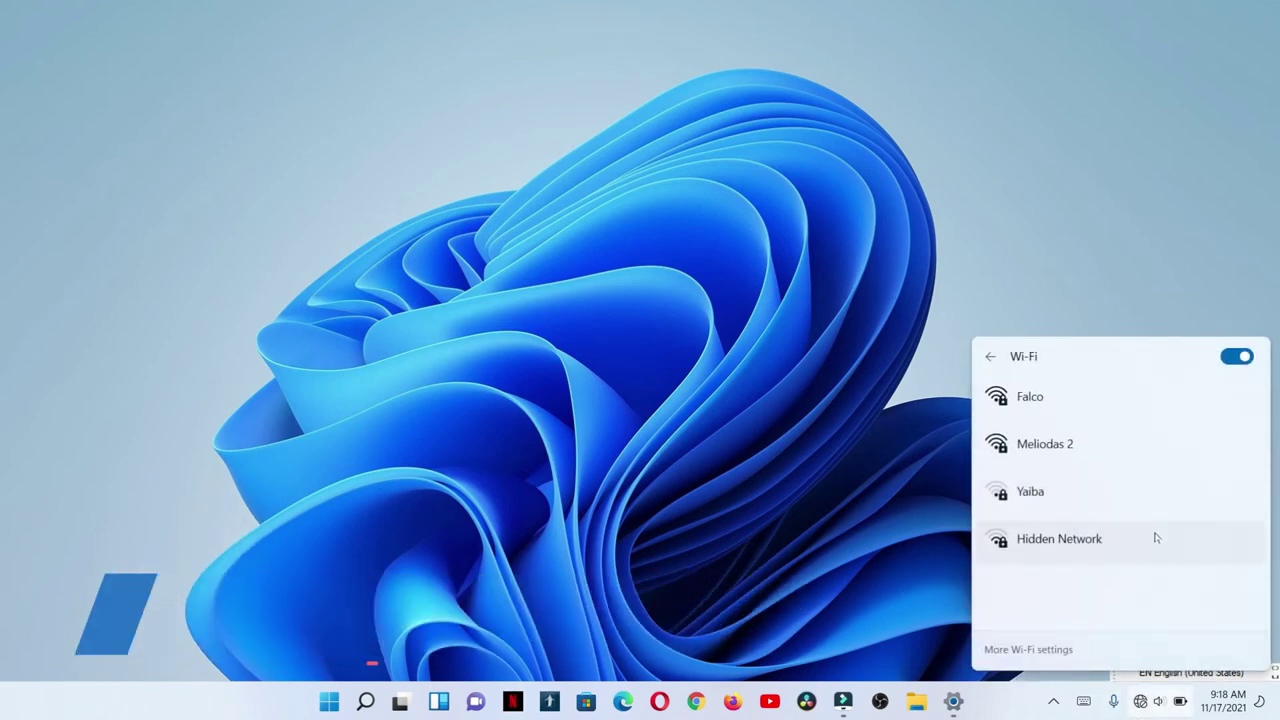
Enter ALCHEMIST as the Hidden Network SSID, then type the network security key.
click(1155, 538)
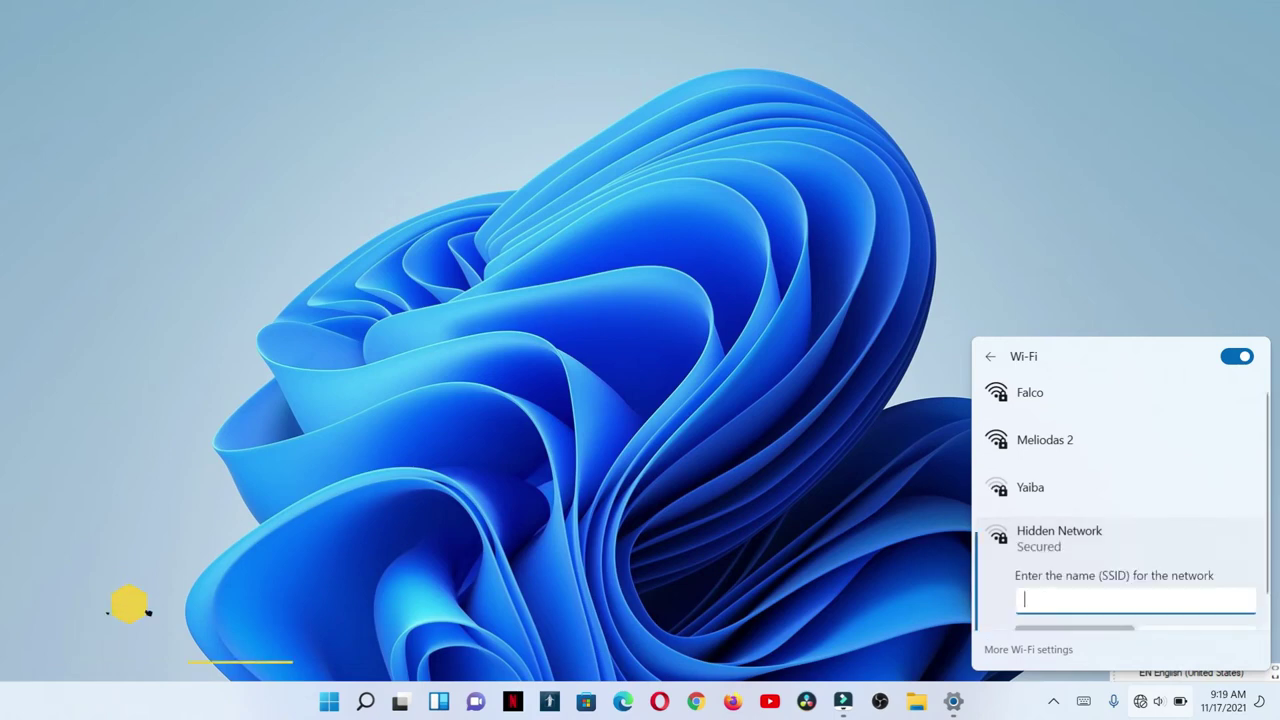
text(AL)
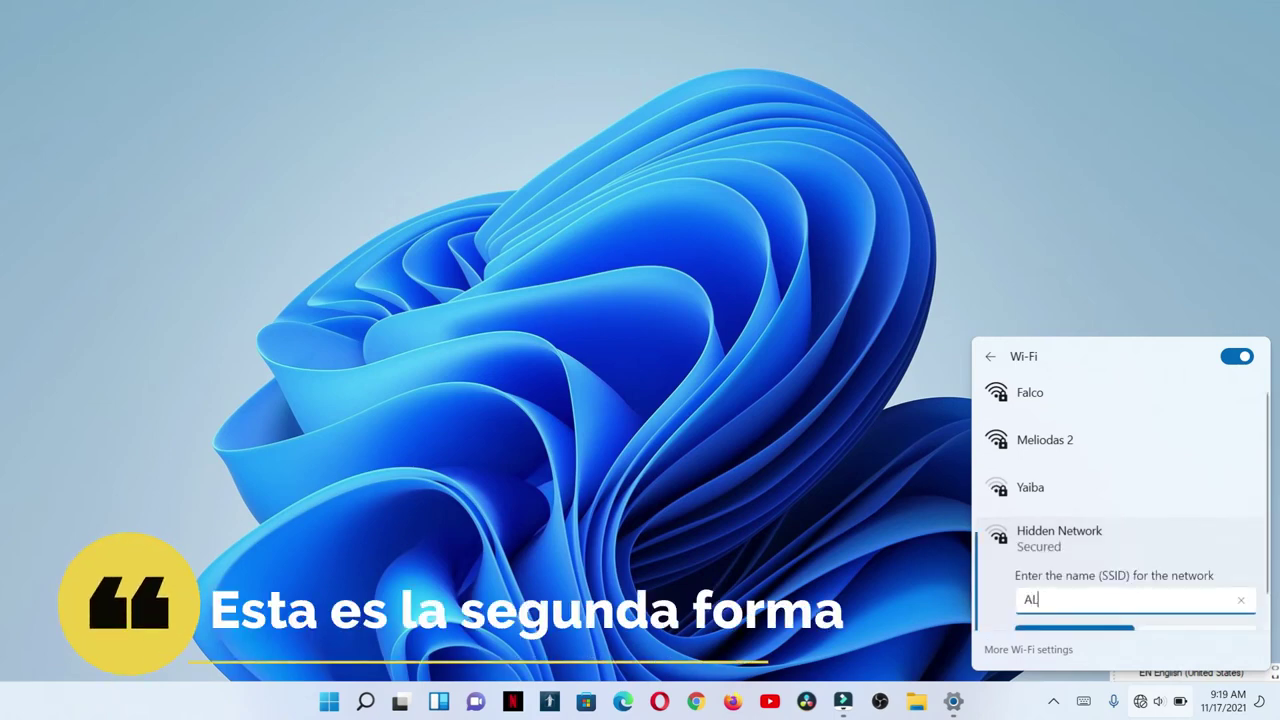
text(CHEMIST)
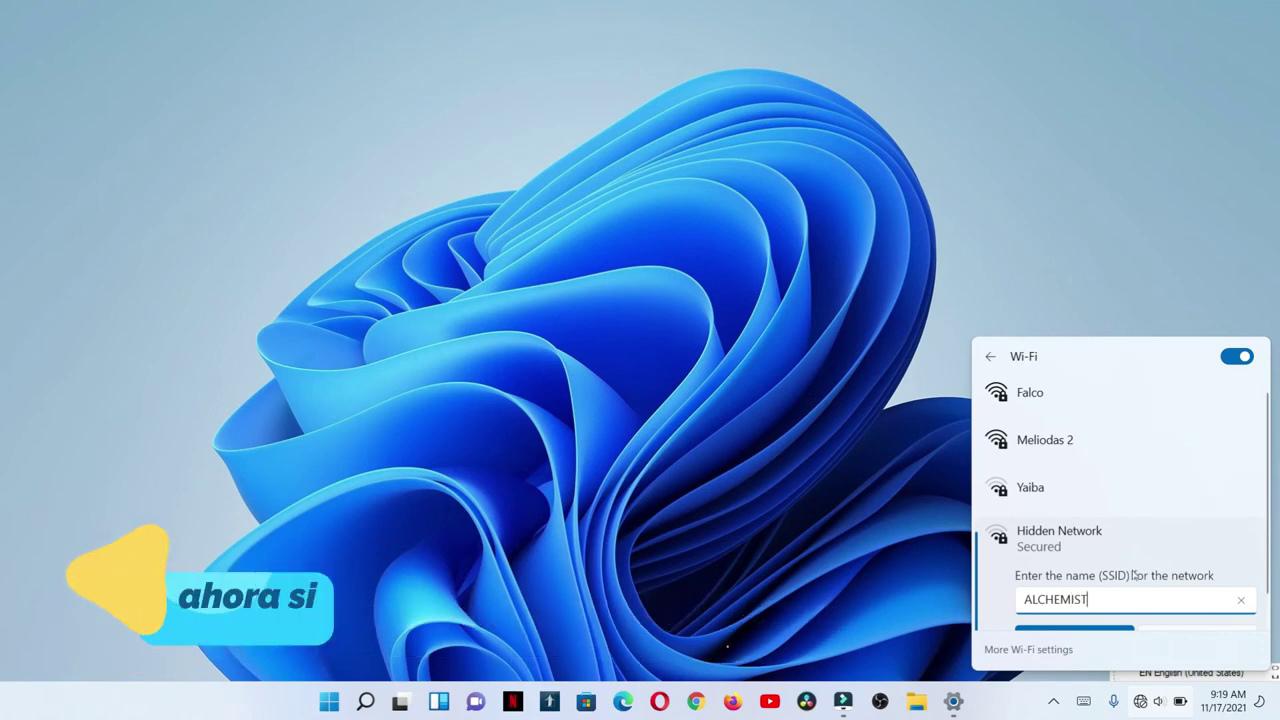
scroll(1131, 571, down, 1)
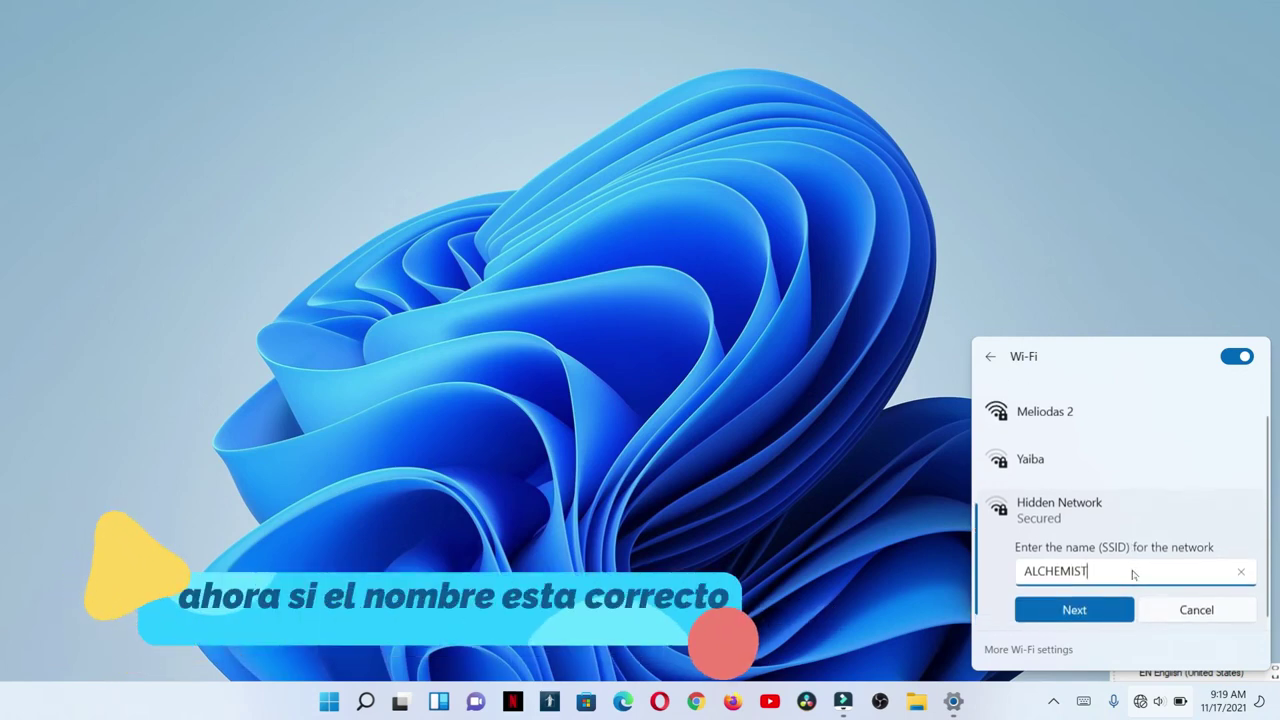
click(1074, 609)
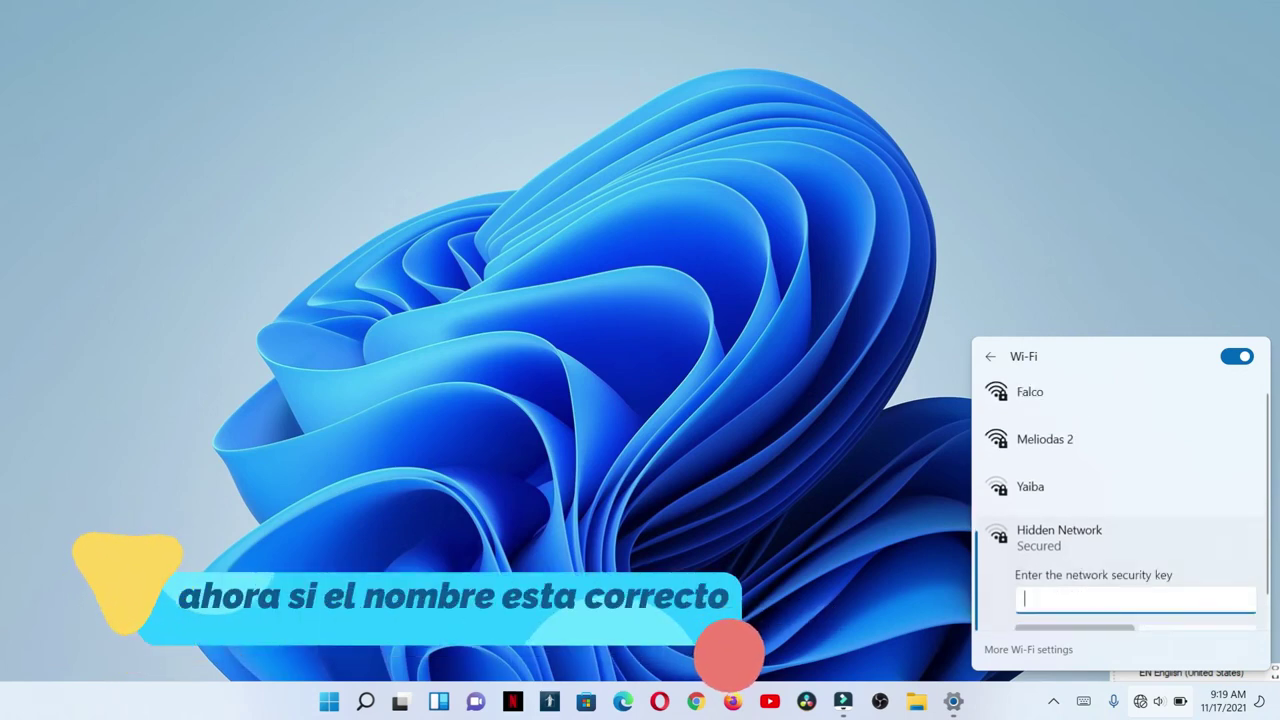
scroll(1098, 613, down, 1)
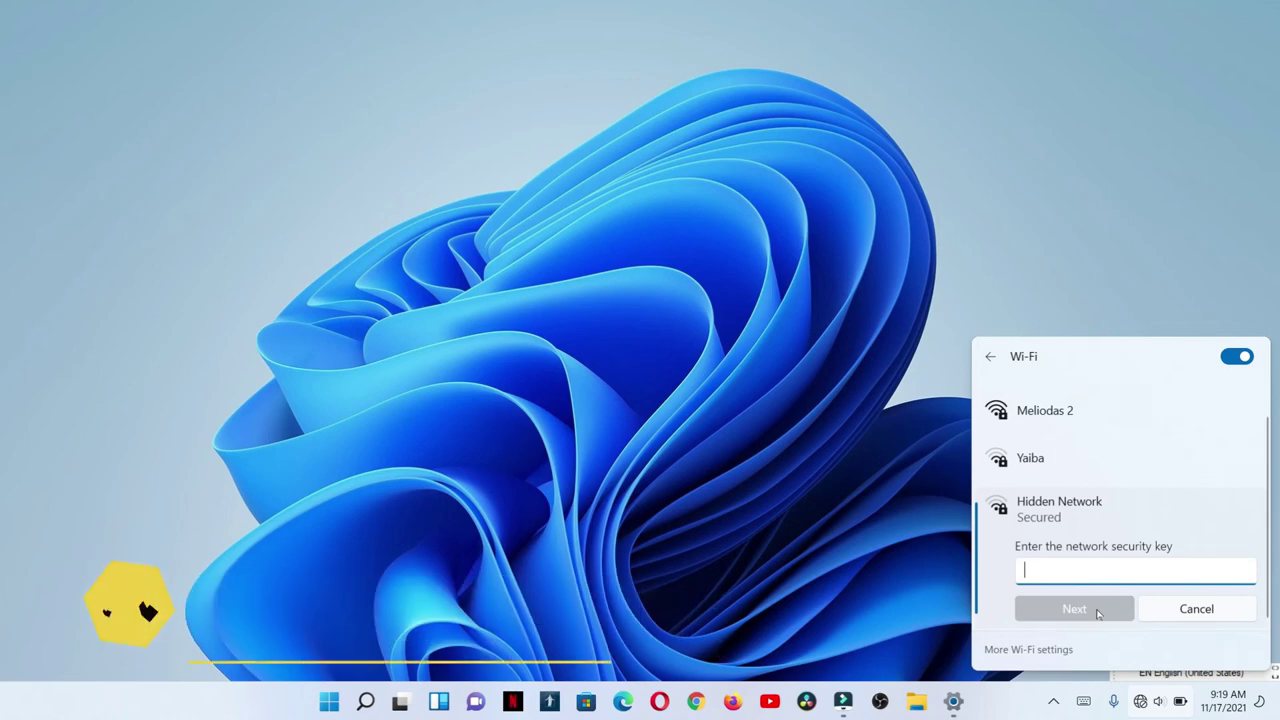
text(1)
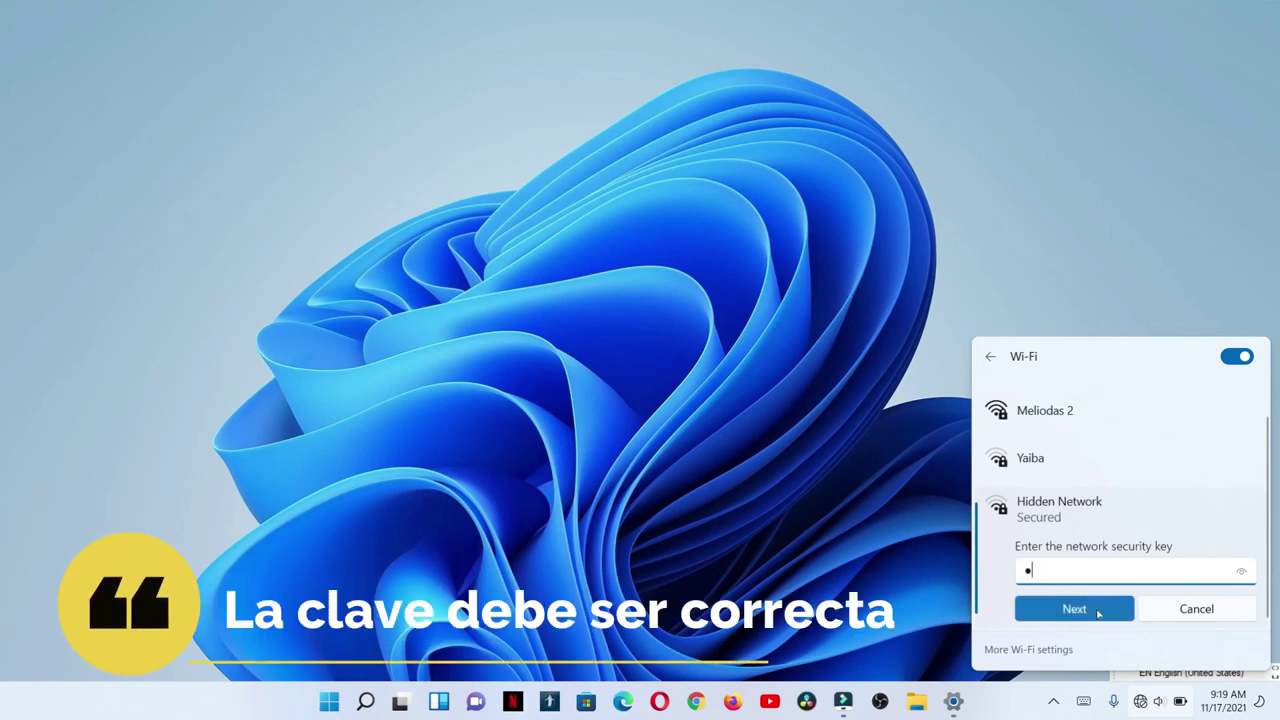
text(2345678)
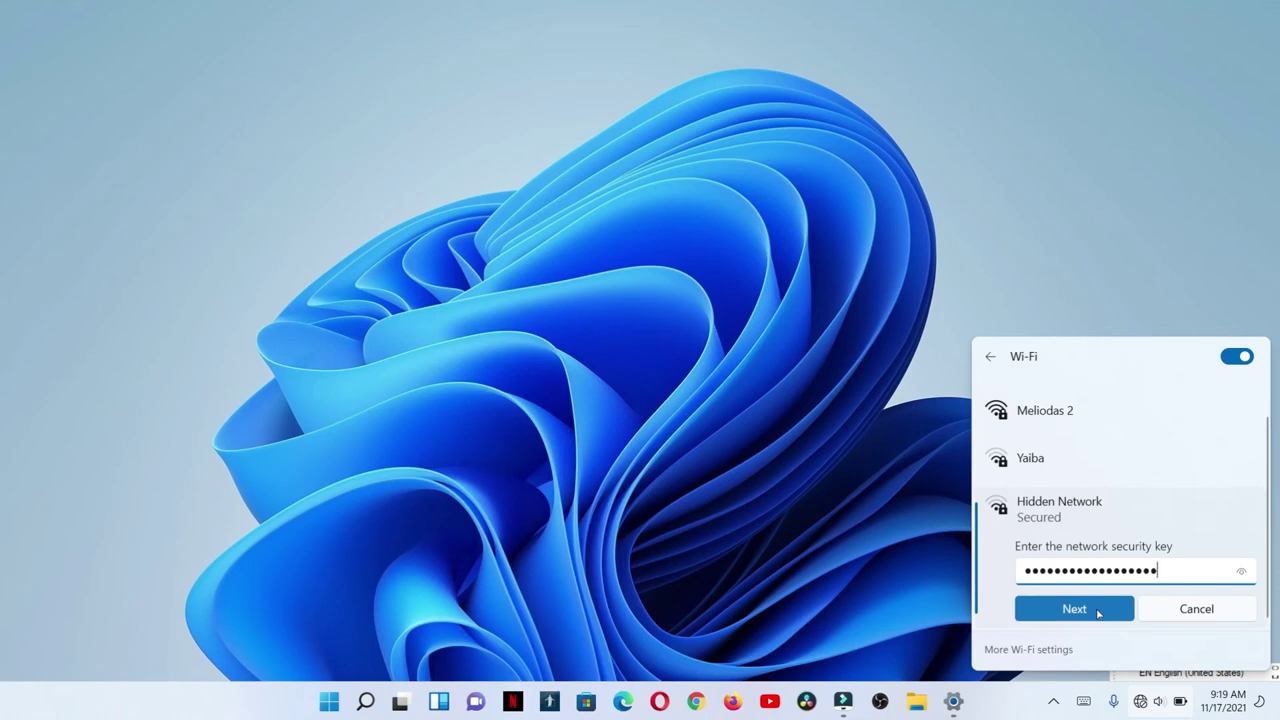
Submit the security key so Windows connects to ALCHEMIST.
click(1098, 612)
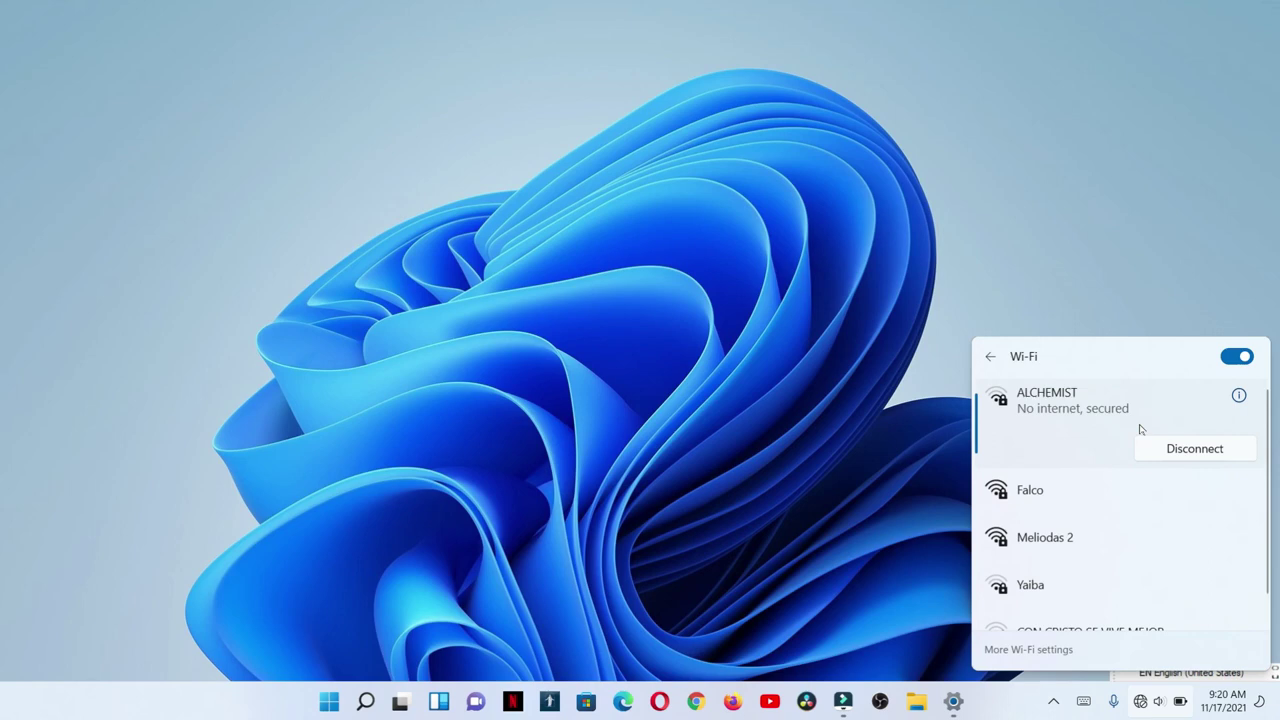
Reopen the Wi-Fi list to confirm ALCHEMIST shows as connected and secured.
click(785, 505)
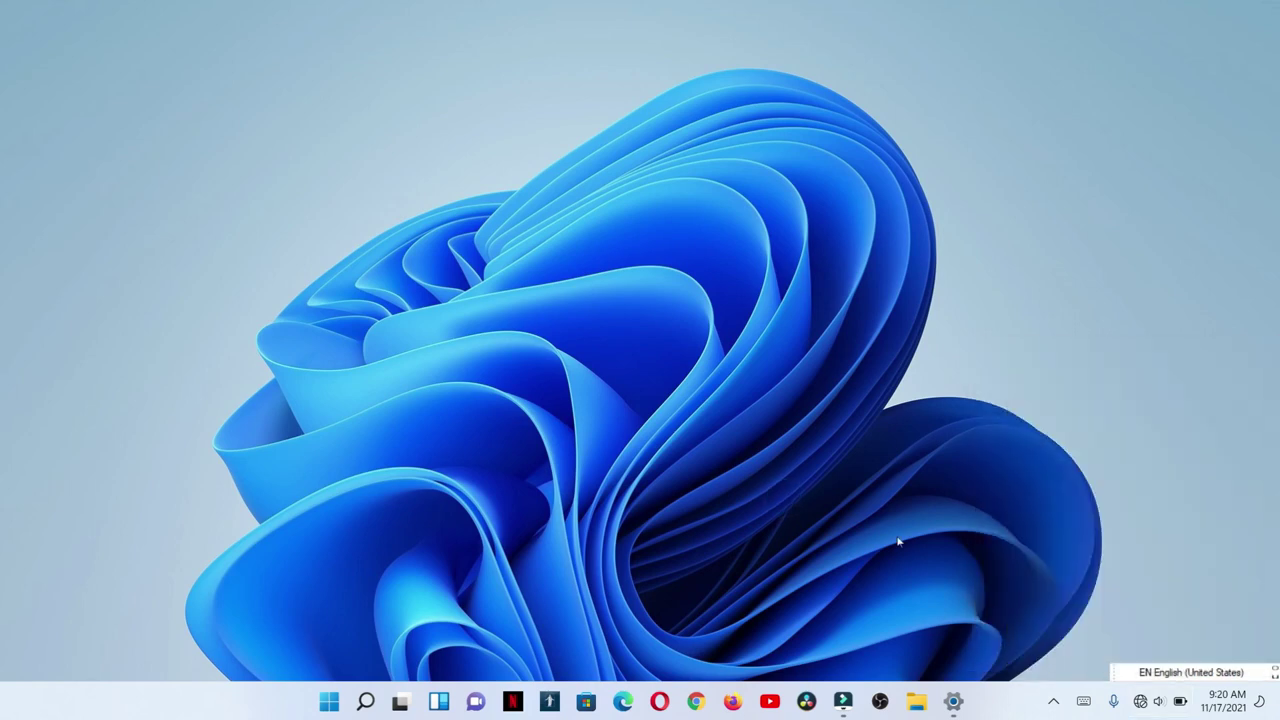
click(1142, 705)
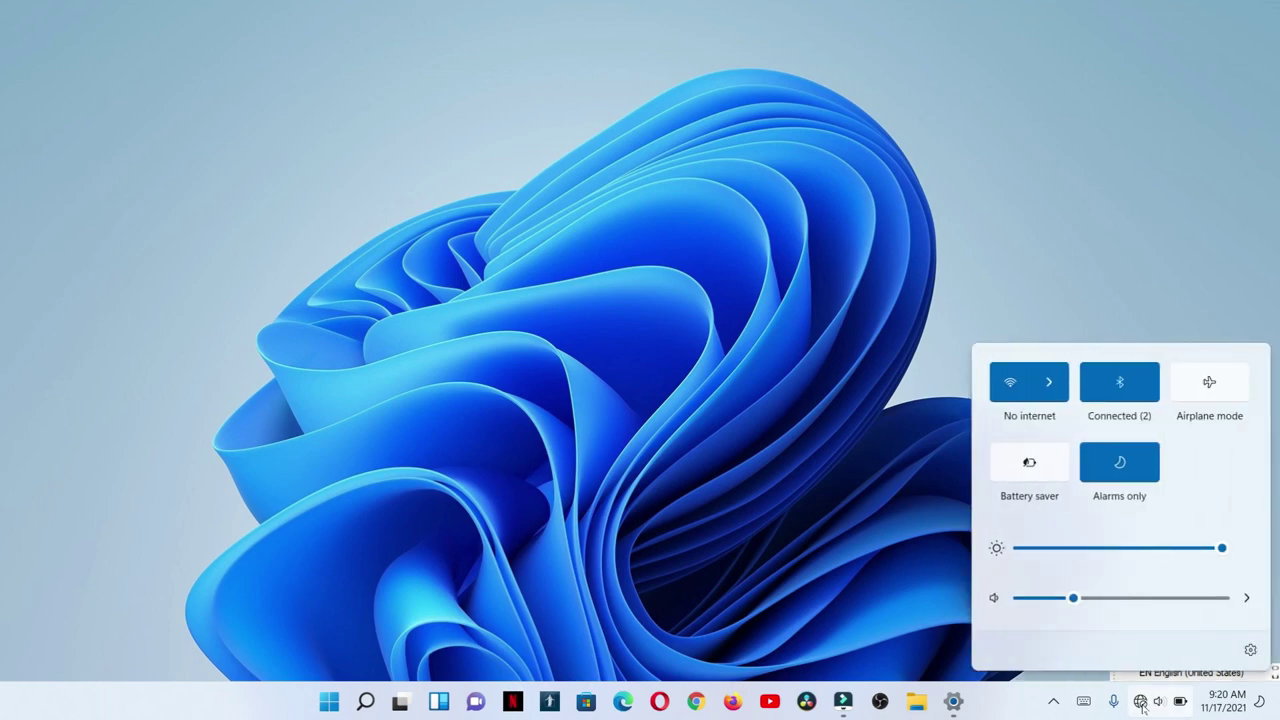
click(1049, 383)
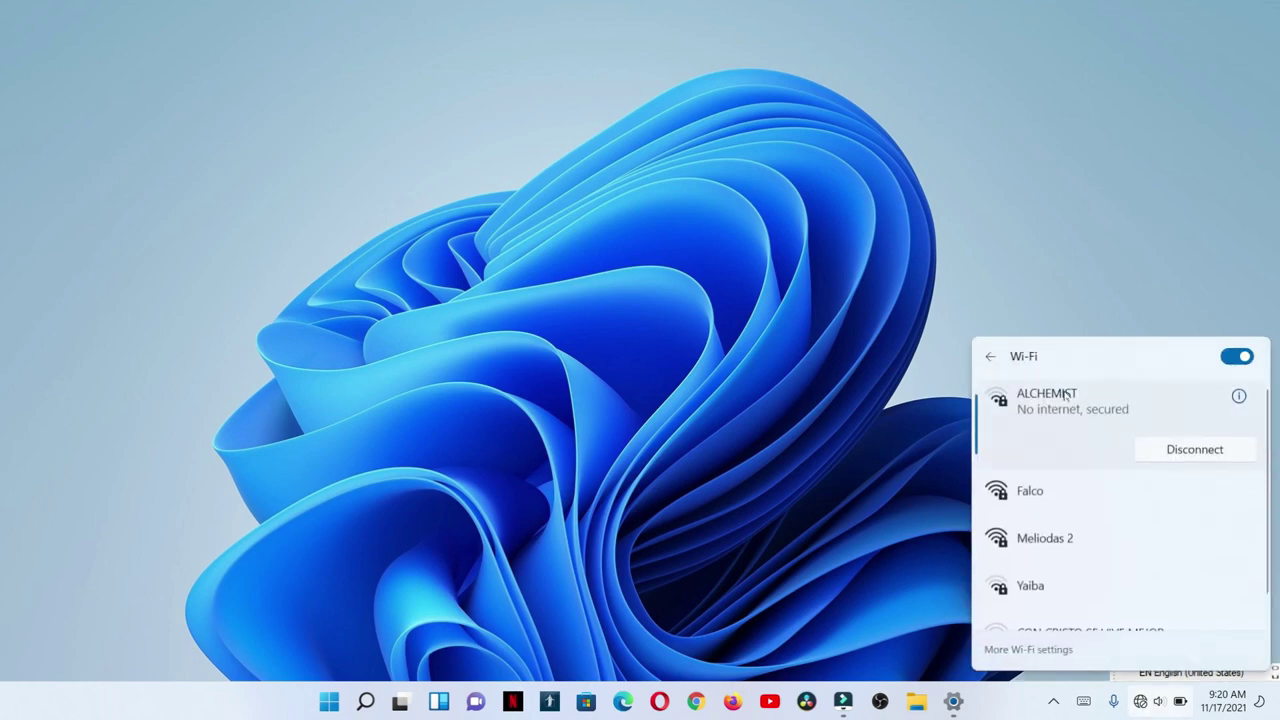